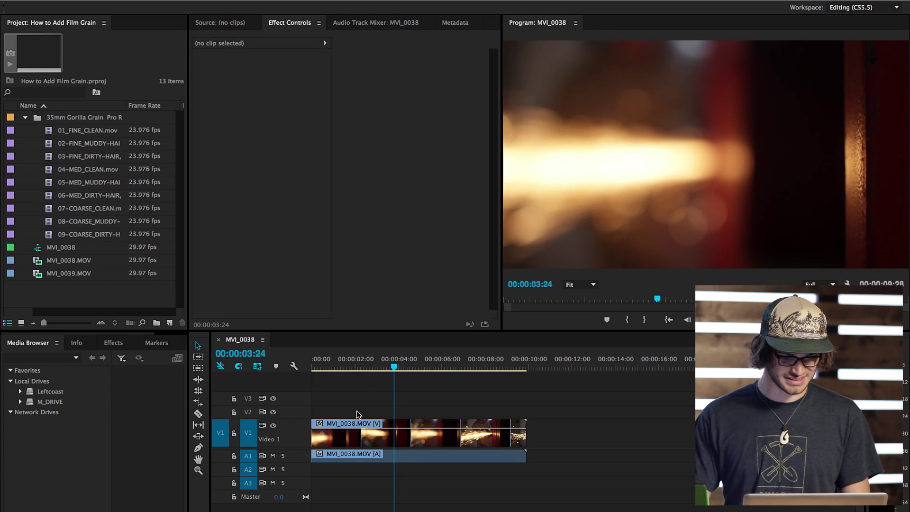
# Step: Place the 05-MED_MUDDY-HAIR grain clip on V3 above the footage and select it
pyautogui.click(432, 445)
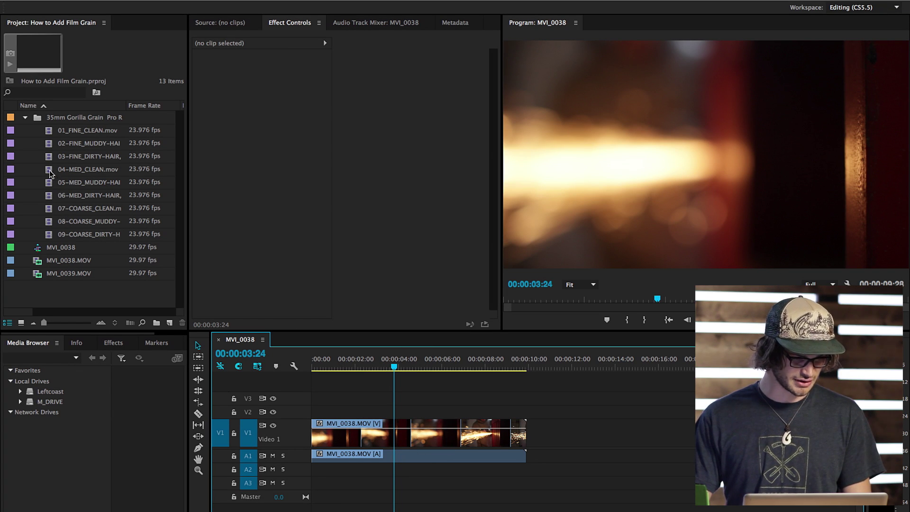
pyautogui.moveTo(50, 183); pyautogui.dragTo(342, 367)
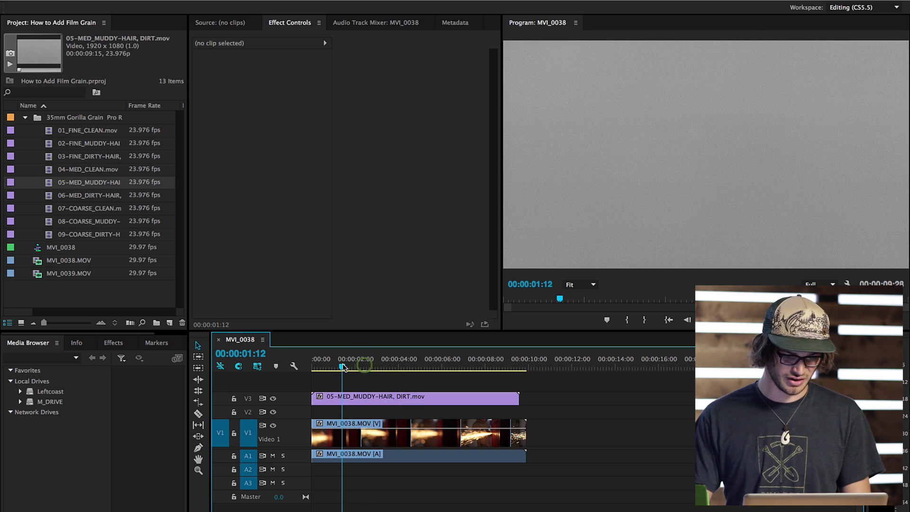
pyautogui.click(330, 398)
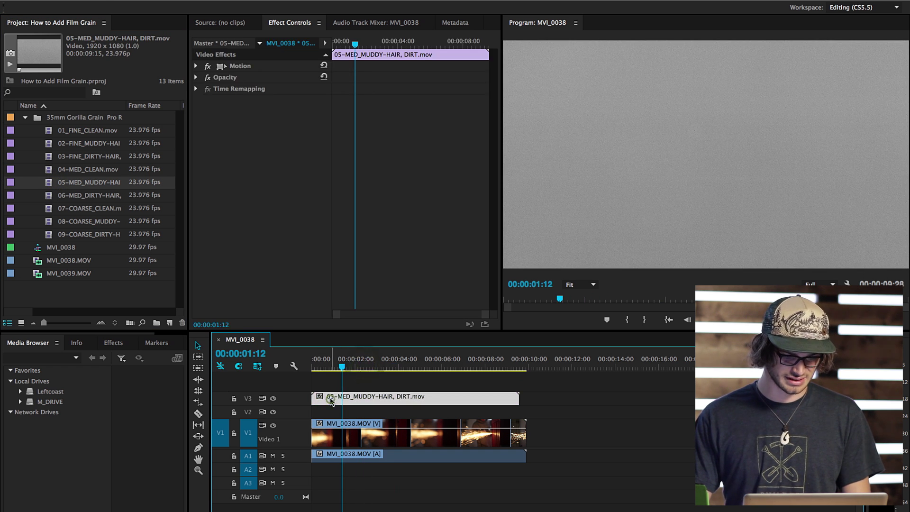
# Step: Set the grain clip's Opacity blend mode to Overlay and switch off opacity animation
pyautogui.click(195, 78)
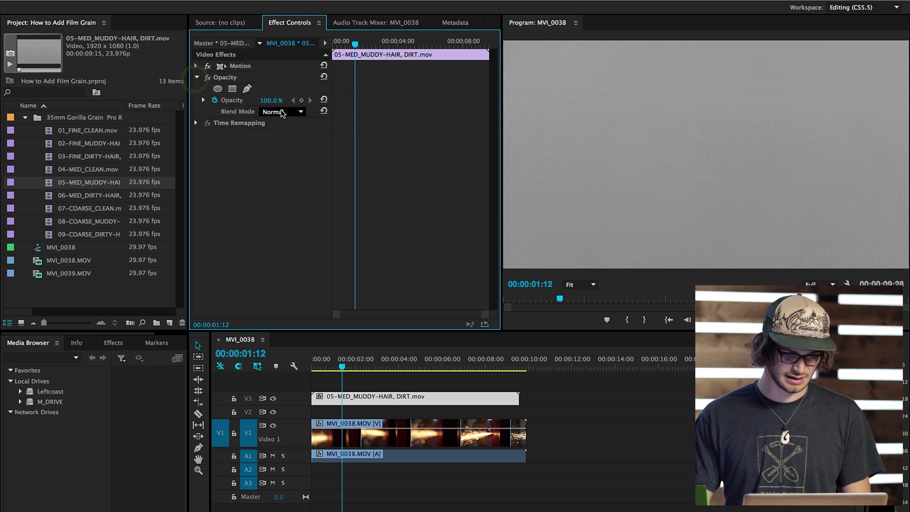
pyautogui.click(299, 113)
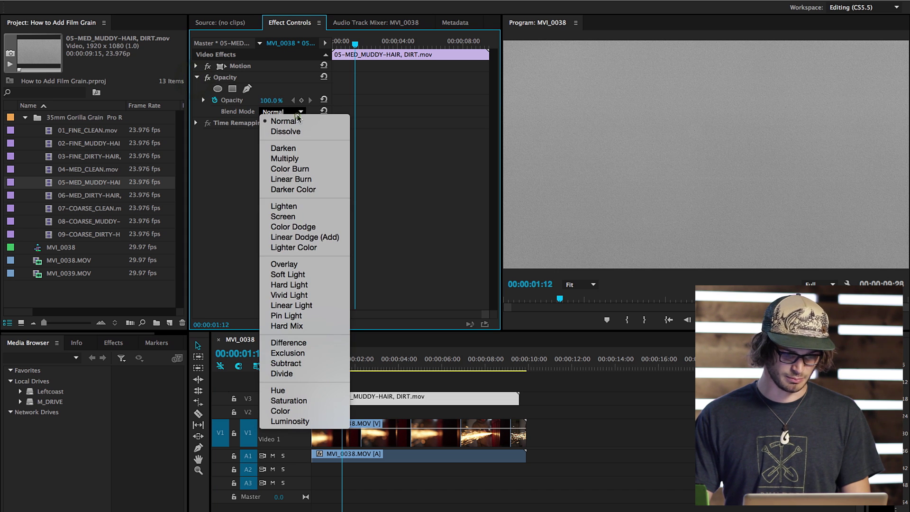
pyautogui.click(288, 264)
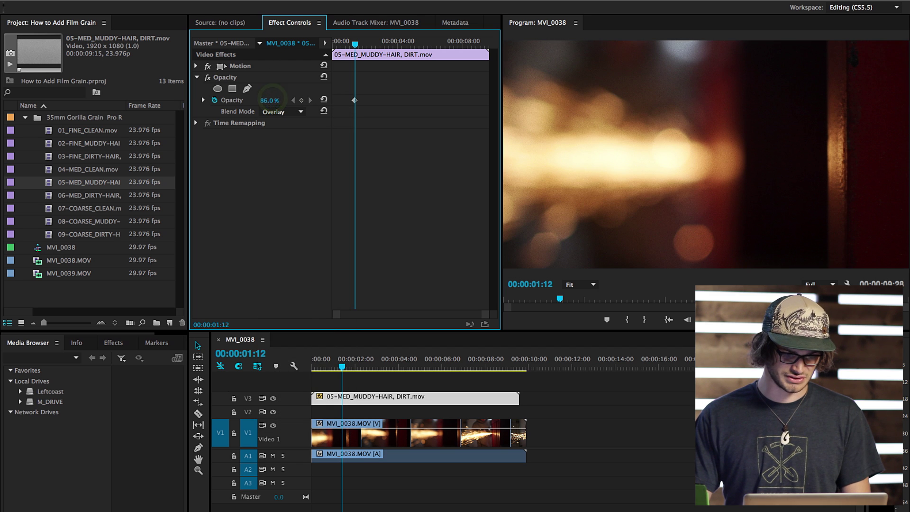
pyautogui.click(216, 101)
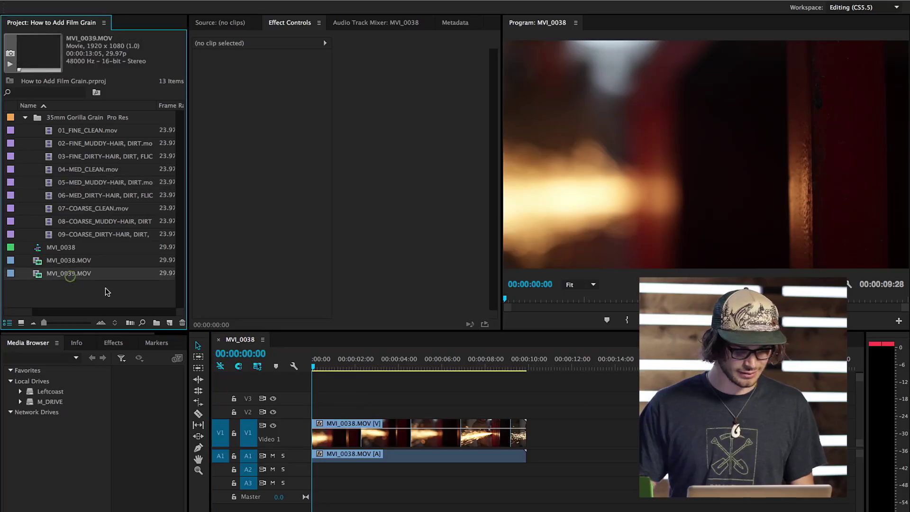
# Step: Drag 05-MED_MUDDY-HAIR from the Project panel onto V3 at 00:00, above MVI_0038, and select it
pyautogui.click(420, 434)
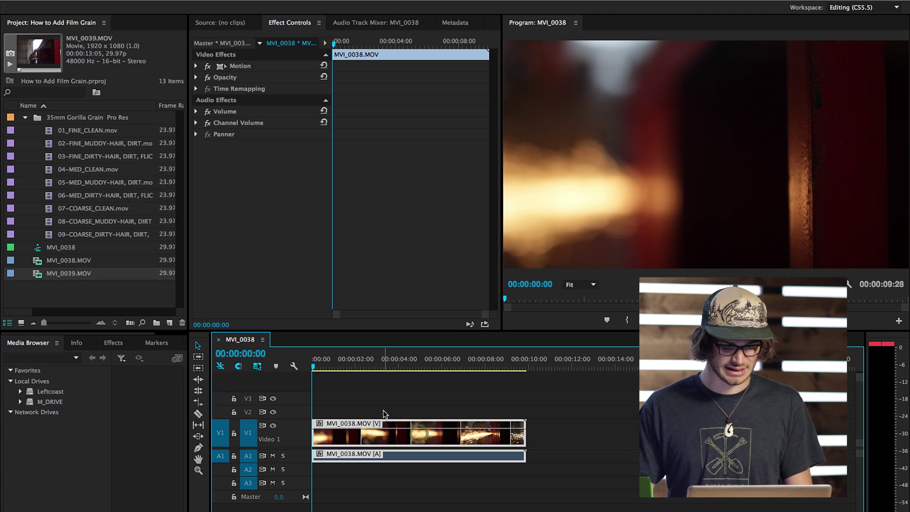
pyautogui.click(379, 366)
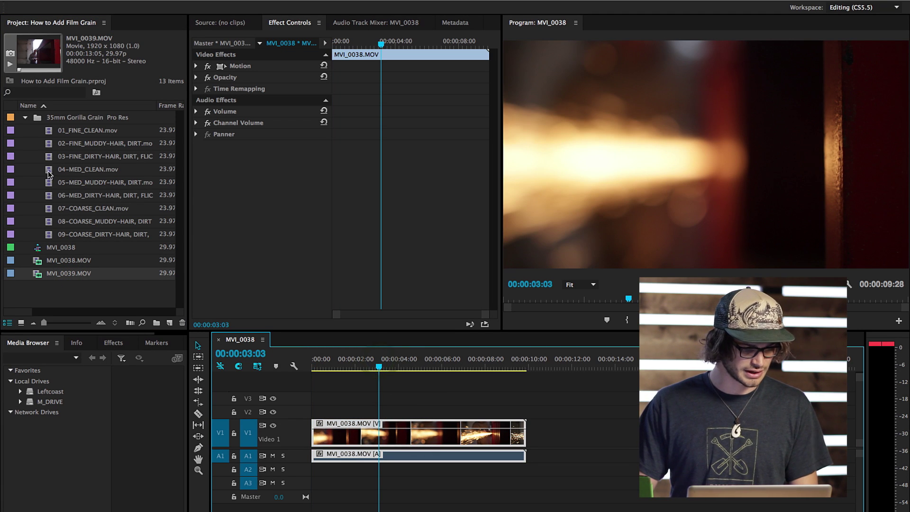
pyautogui.click(52, 162)
pyautogui.click(48, 172)
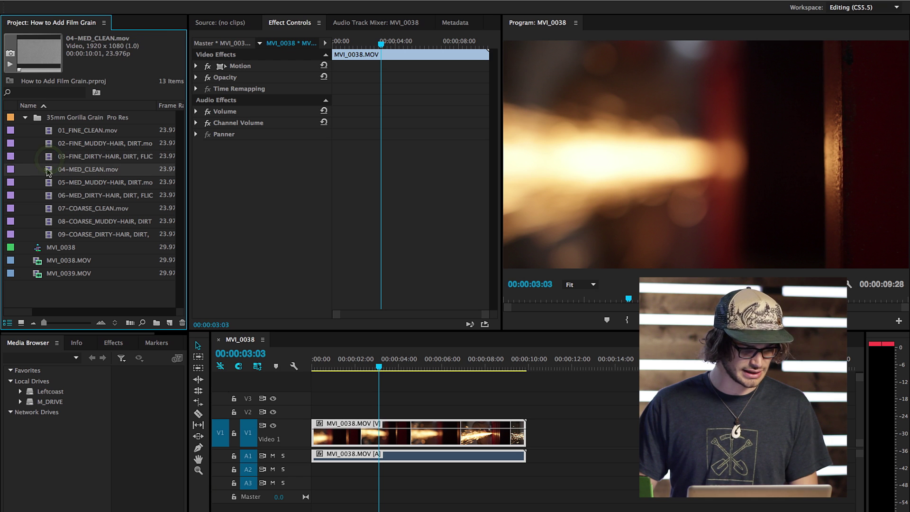
pyautogui.click(51, 185)
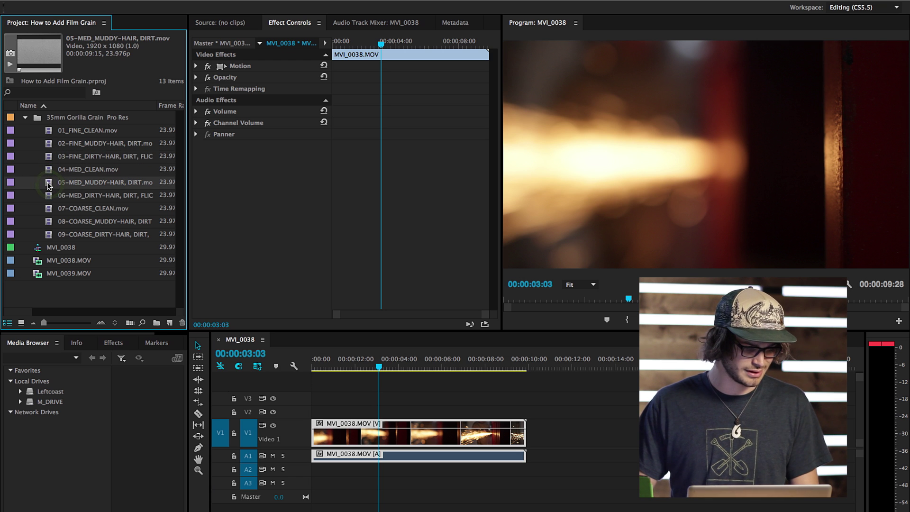
pyautogui.moveTo(249, 303); pyautogui.dragTo(311, 400)
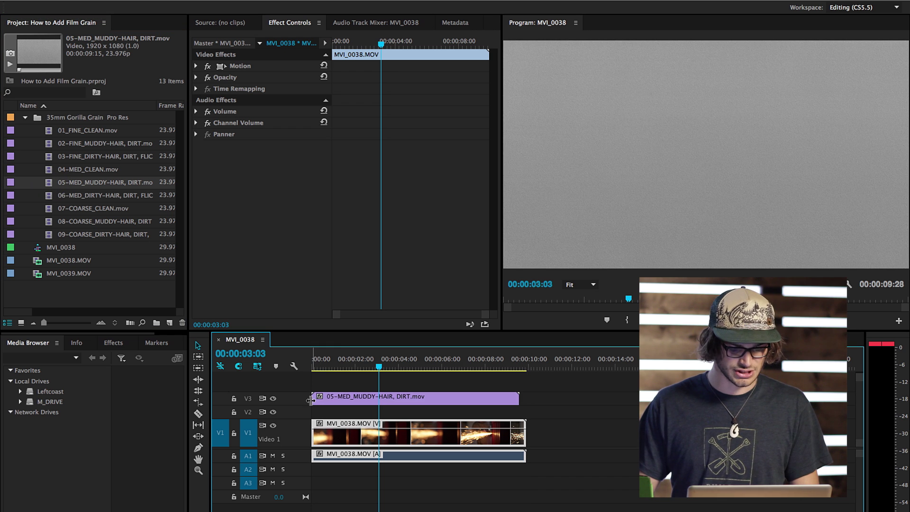
pyautogui.click(355, 401)
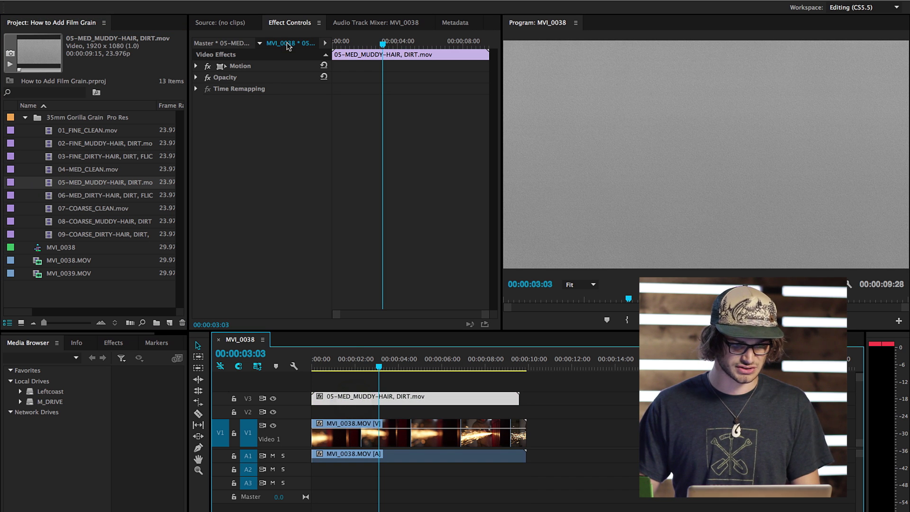
# Step: Blend the V3 grain clip in Overlay at 82% opacity, with the Opacity stopwatch off
pyautogui.click(197, 78)
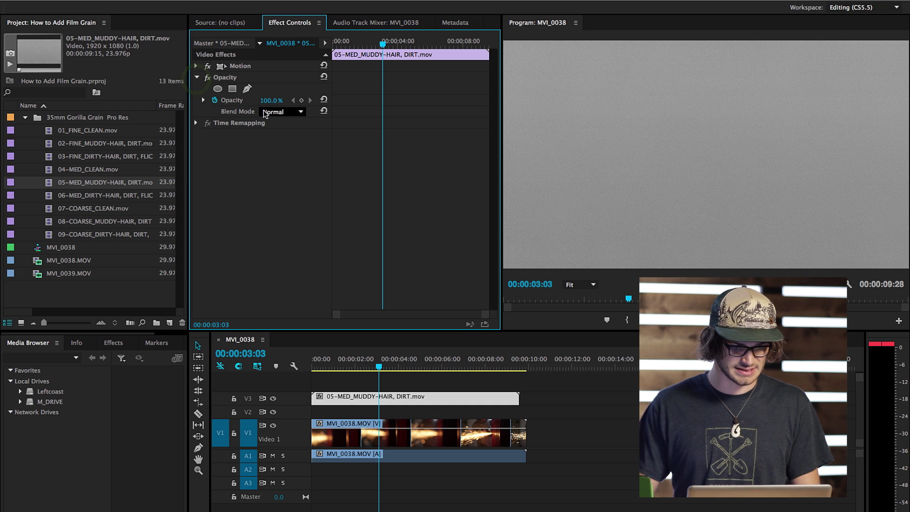
pyautogui.click(299, 113)
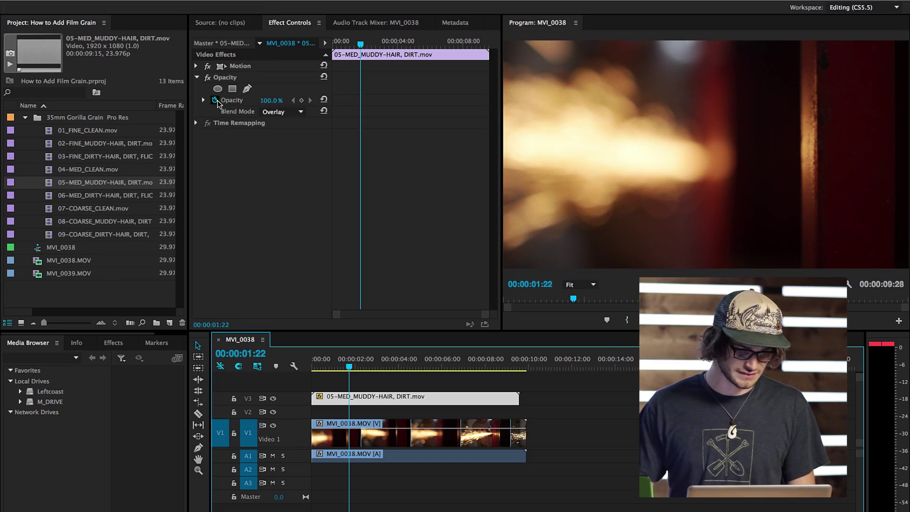
pyautogui.click(215, 100)
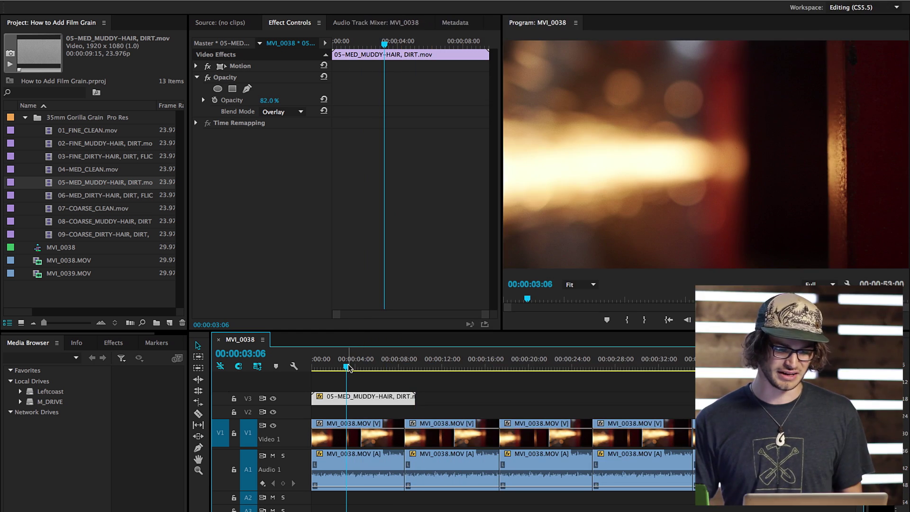
# Step: Preview the Overlay grain over the footage from around four seconds
pyautogui.click(357, 372)
pyautogui.press('space')
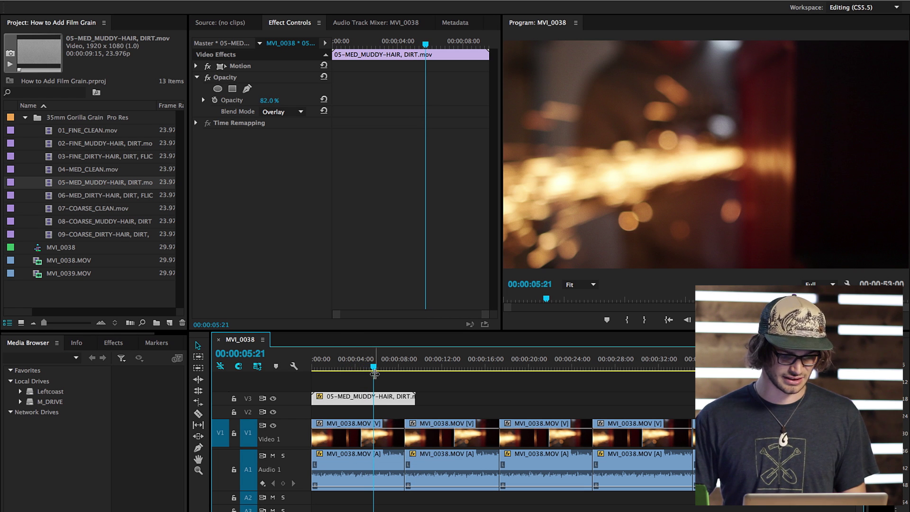
pyautogui.click(358, 370)
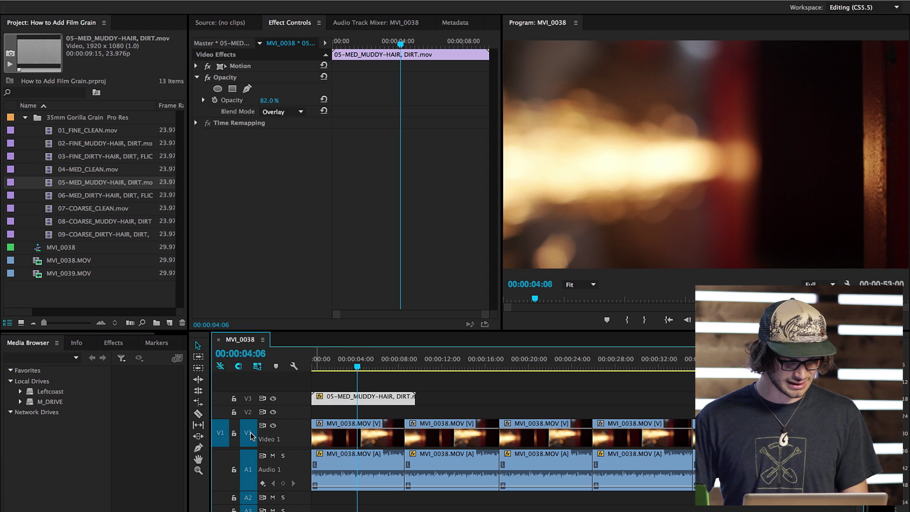
# Step: Target V3 and paste three copies of the grain clip end to end after the first
pyautogui.moveTo(250, 435); pyautogui.dragTo(249, 400)
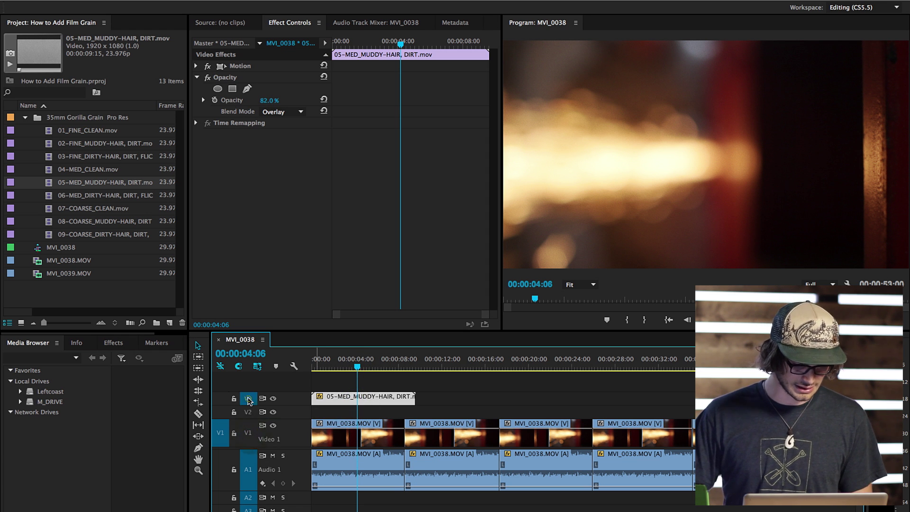
pyautogui.click(412, 366)
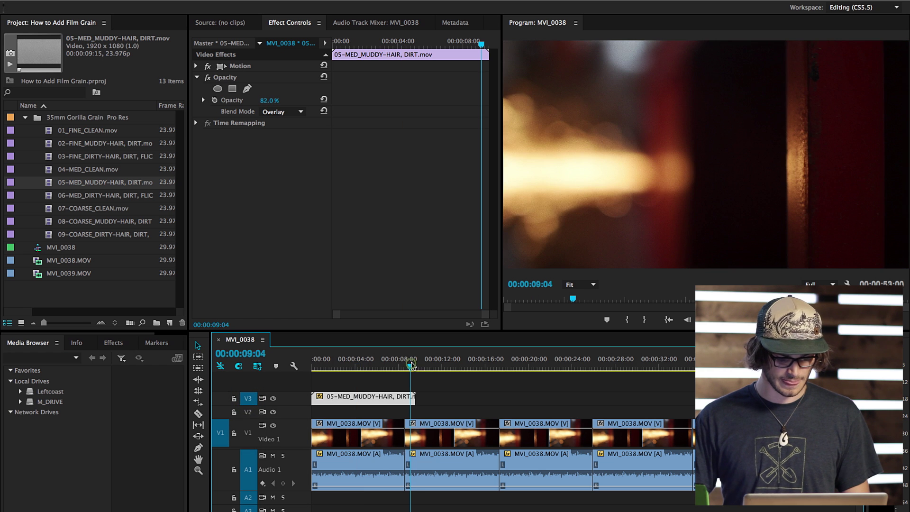
pyautogui.hotkey('ctrl', 'v')
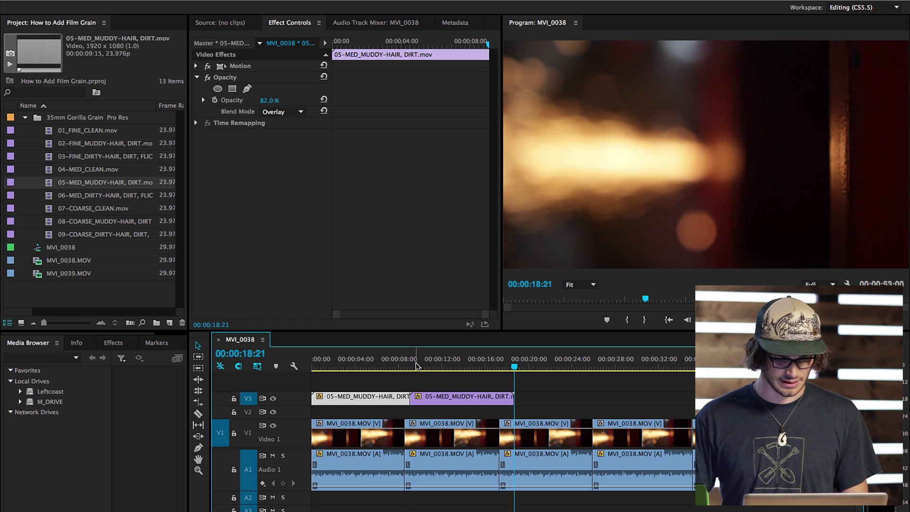
pyautogui.hotkey('ctrl', 'v')
pyautogui.hotkey('ctrl', 'v')
pyautogui.hotkey('ctrl', 'v')
pyautogui.hotkey('ctrl', 'v')
pyautogui.hotkey('ctrl', 'v')
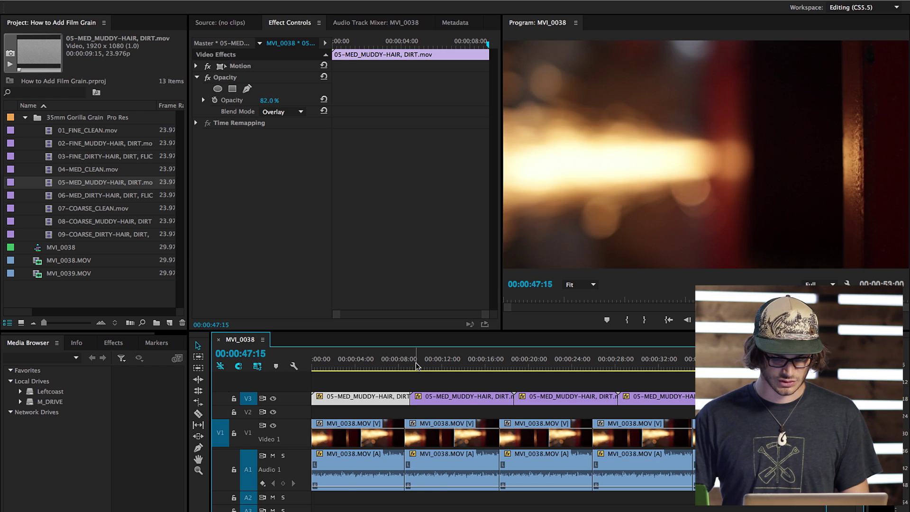
pyautogui.hotkey('ctrl', 'v')
pyautogui.hotkey('ctrl', 'v')
pyautogui.hotkey('ctrl', 'v')
pyautogui.hotkey('ctrl', 'v')
pyautogui.hotkey('ctrl', 'v')
pyautogui.hotkey('ctrl', 'v')
pyautogui.hotkey('ctrl', 'v')
pyautogui.hotkey('ctrl', 'v')
pyautogui.hotkey('ctrl', 'v')
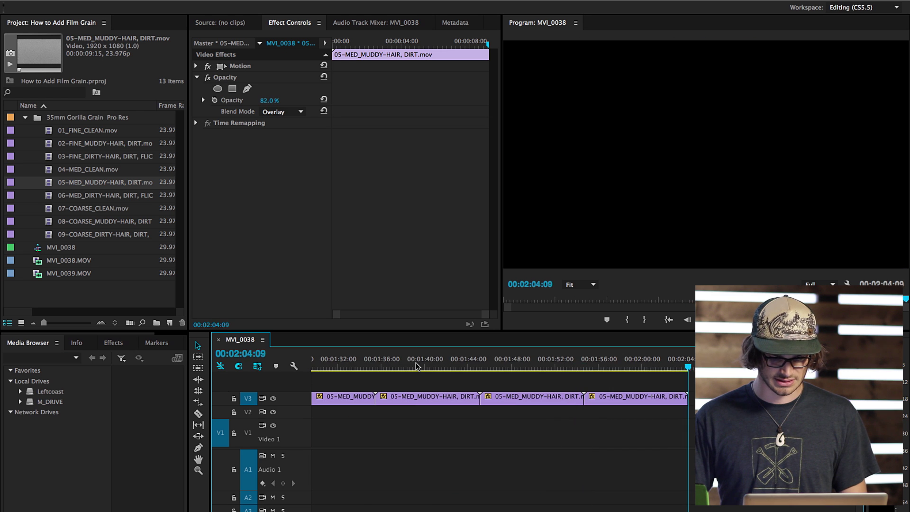
# Step: Zoom out to check the grain coverage, then play the sequence from the start
pyautogui.press('-')
pyautogui.press('-')
pyautogui.press('-')
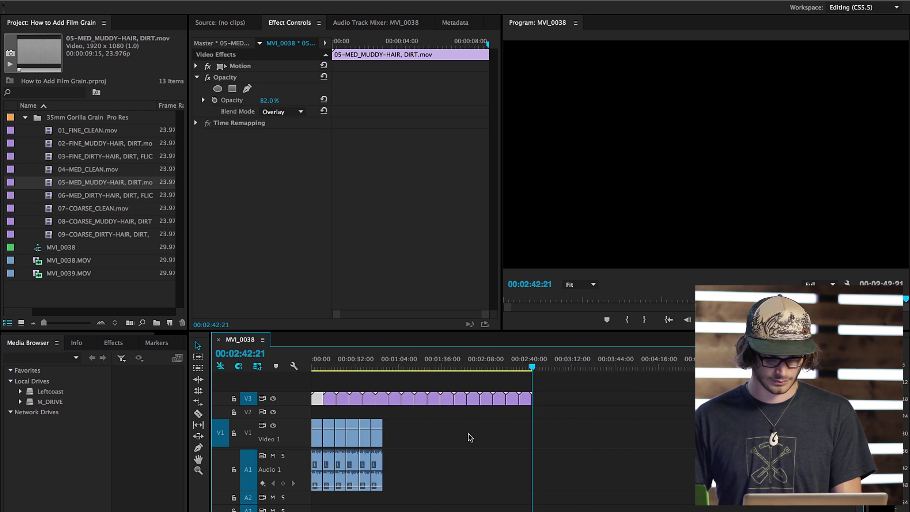
pyautogui.press('Home')
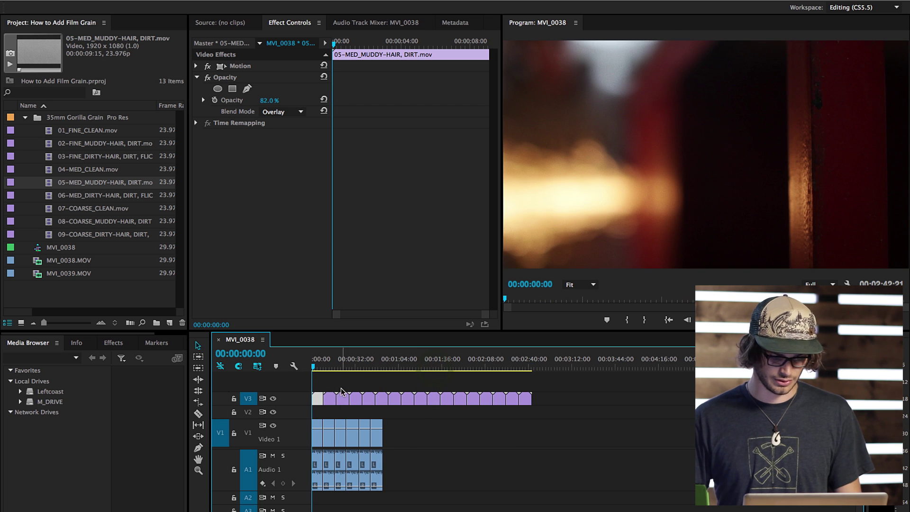
pyautogui.press('=')
pyautogui.press('=')
pyautogui.press('space')
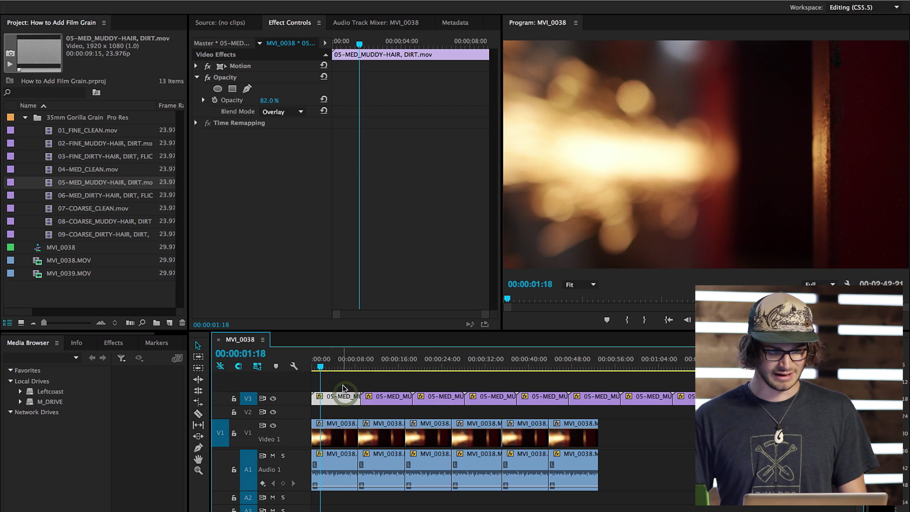
# Step: Set the grain Opacity to 89% and apply it to all the V3 grain clips
pyautogui.click(265, 104)
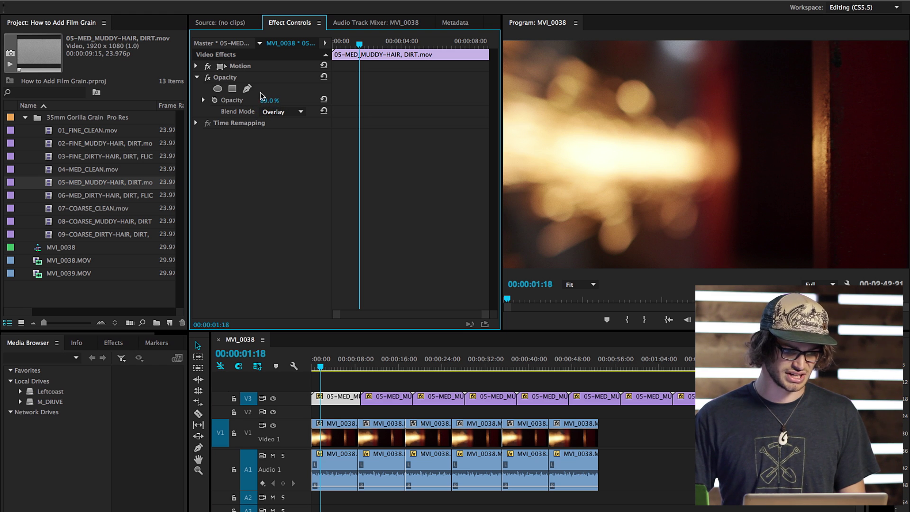
pyautogui.click(230, 78)
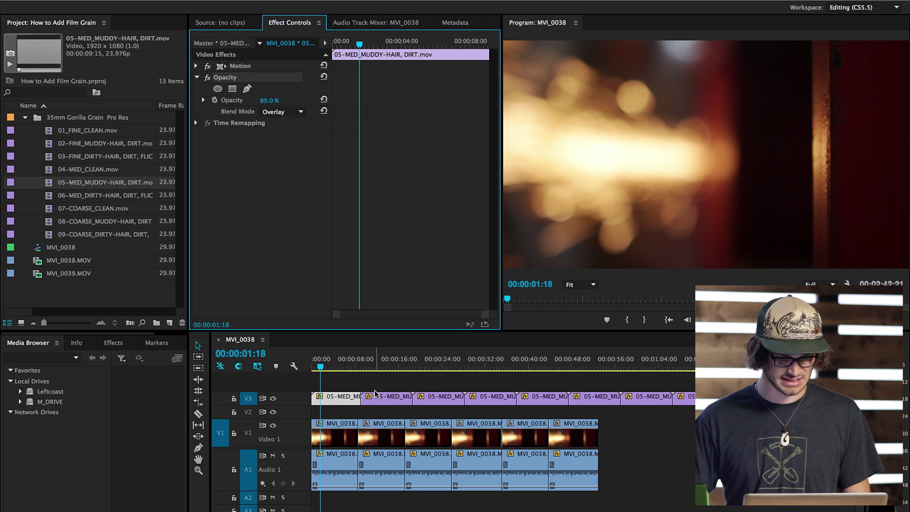
pyautogui.moveTo(379, 388); pyautogui.dragTo(900, 394)
# Step: Verify the grain copy near 2:08 shows 89% opacity in Overlay
pyautogui.click(540, 366)
pyautogui.click(547, 397)
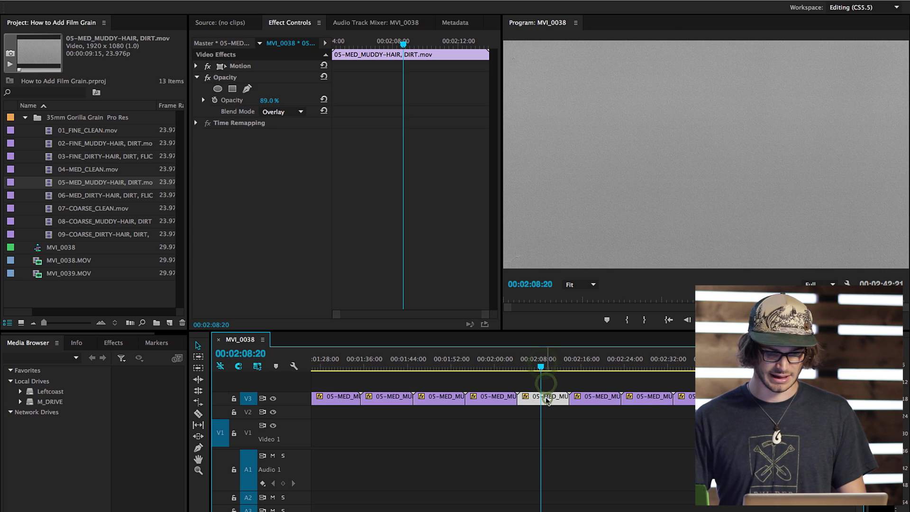
pyautogui.scroll(5, 439, 380)
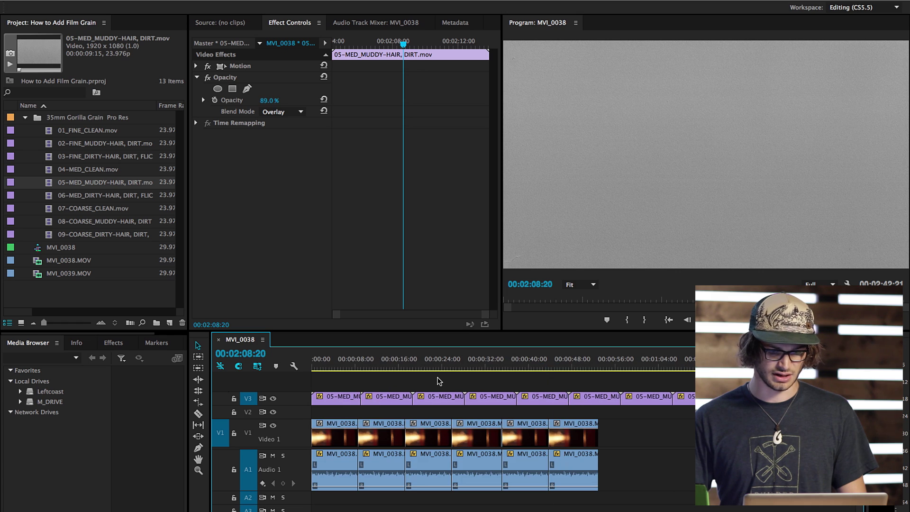